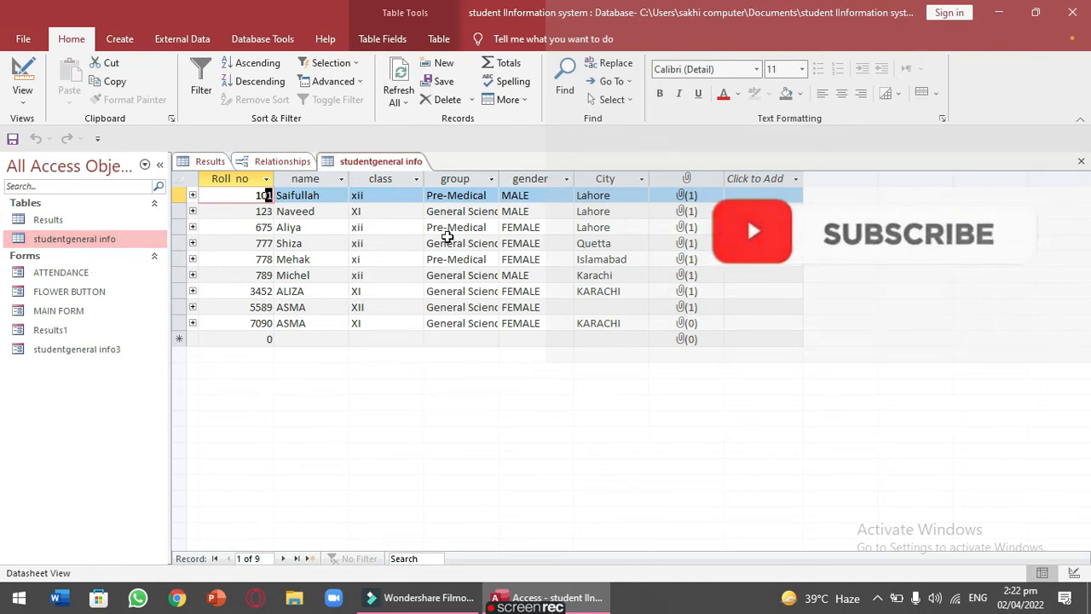
# View the Results table and the relationships between the database tables
pyautogui.doubleClick(47, 220)
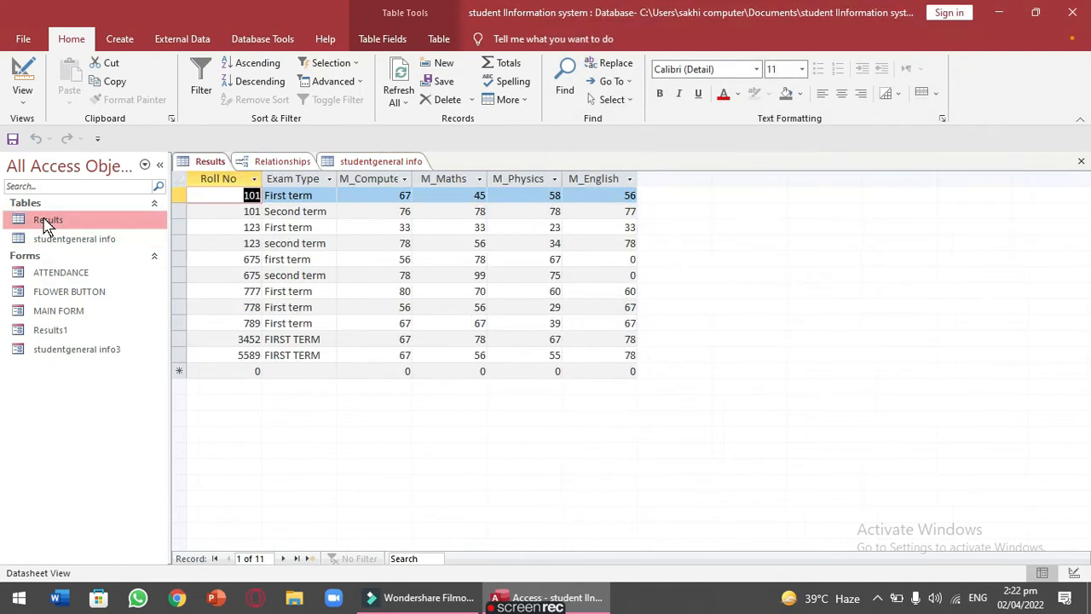
pyautogui.click(262, 38)
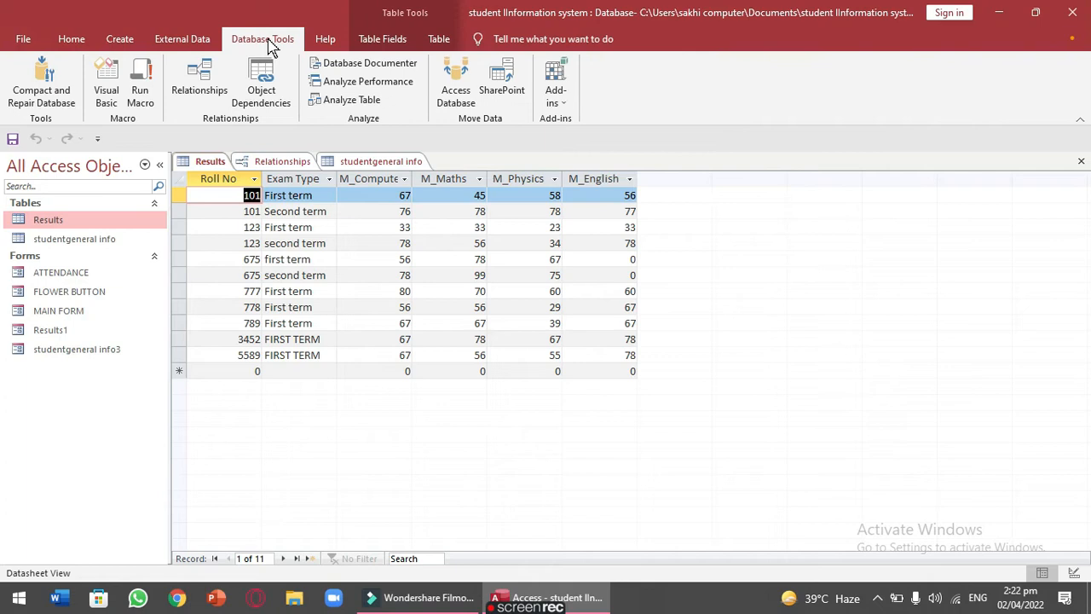
pyautogui.click(210, 77)
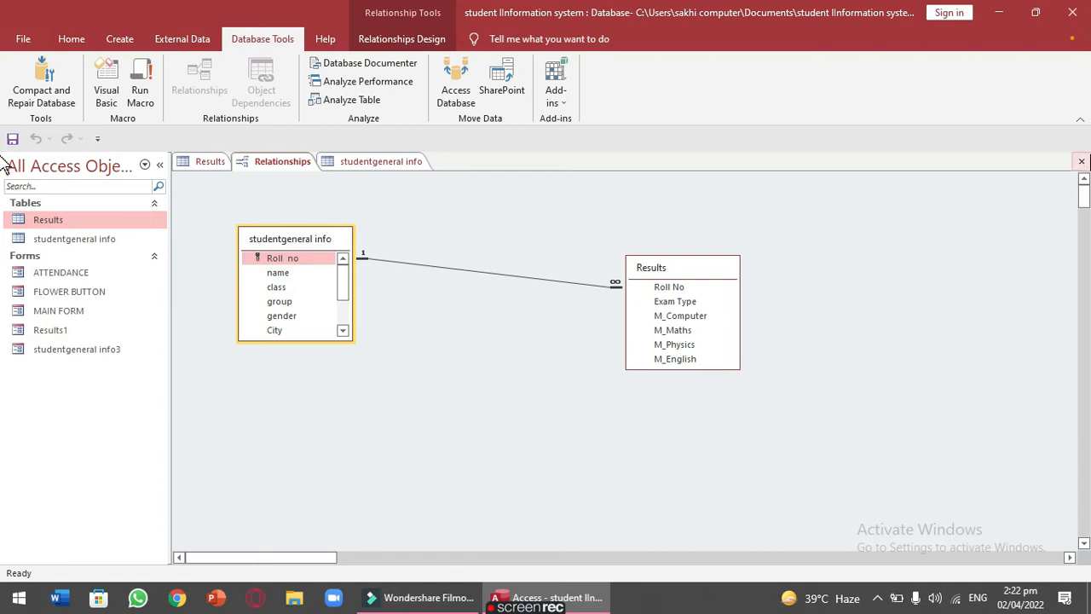
# Close the relationships layout without saving it, and close both open tables
pyautogui.click(1080, 162)
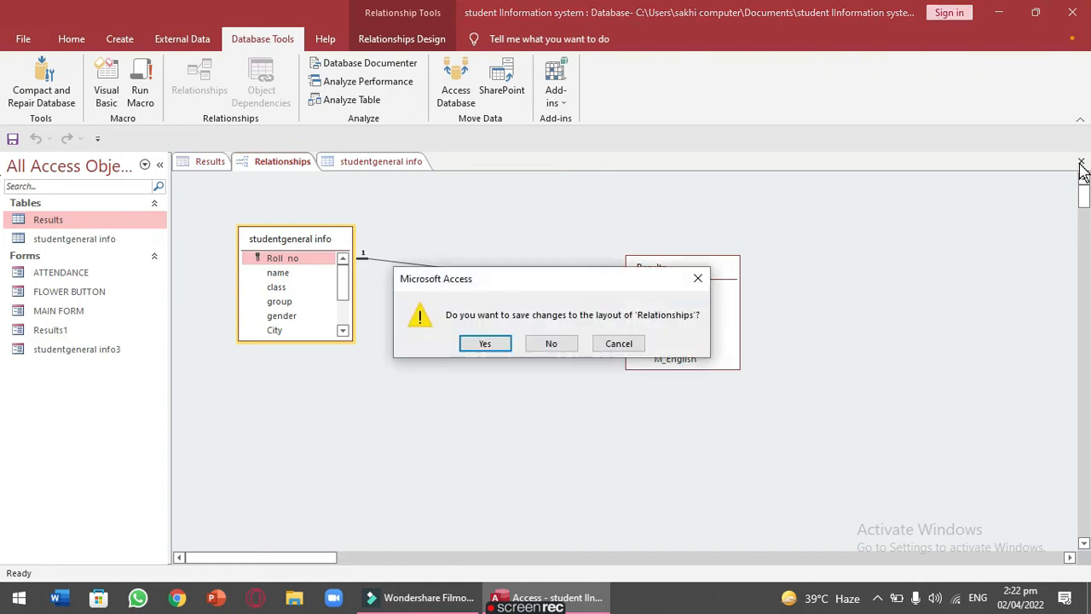
pyautogui.click(551, 344)
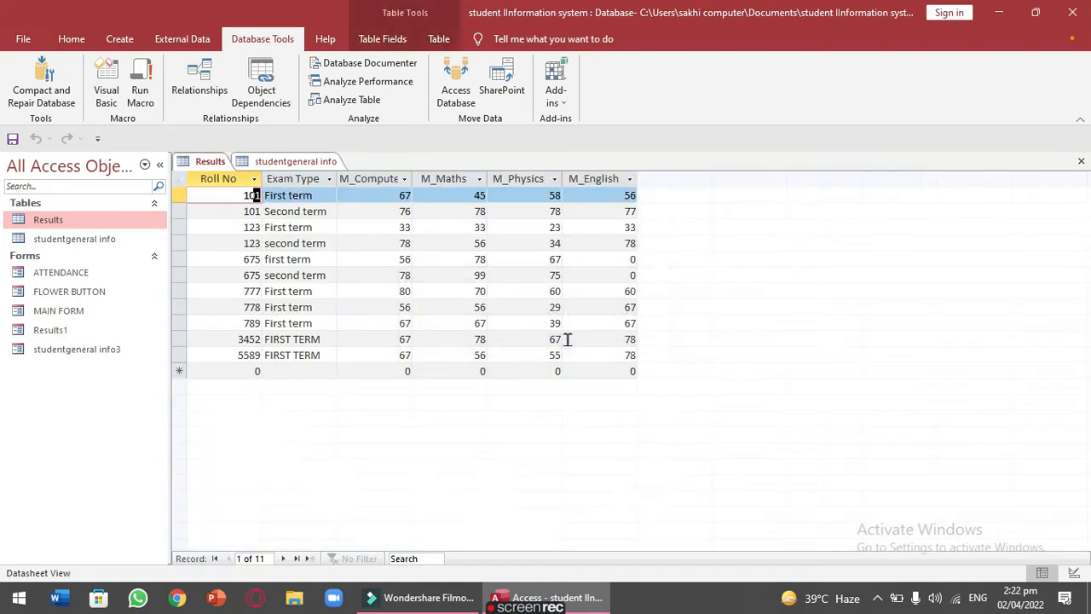
pyautogui.click(1081, 163)
pyautogui.click(1081, 163)
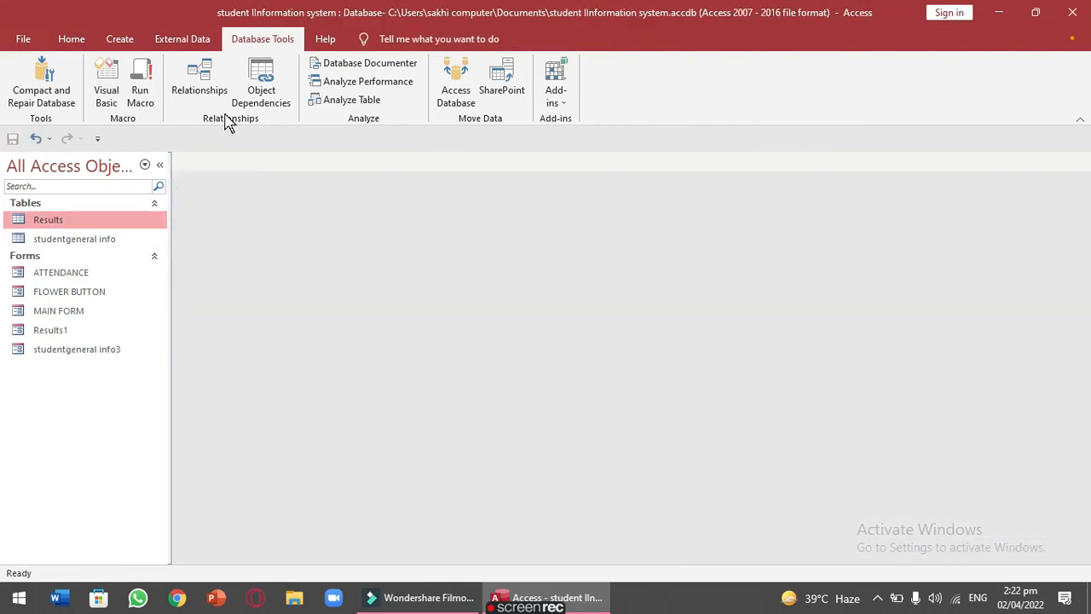
# Start a simple query with Roll no, name, class and group from studentgeneral info, plus Exam Type and the four marks fields from Results
pyautogui.click(120, 42)
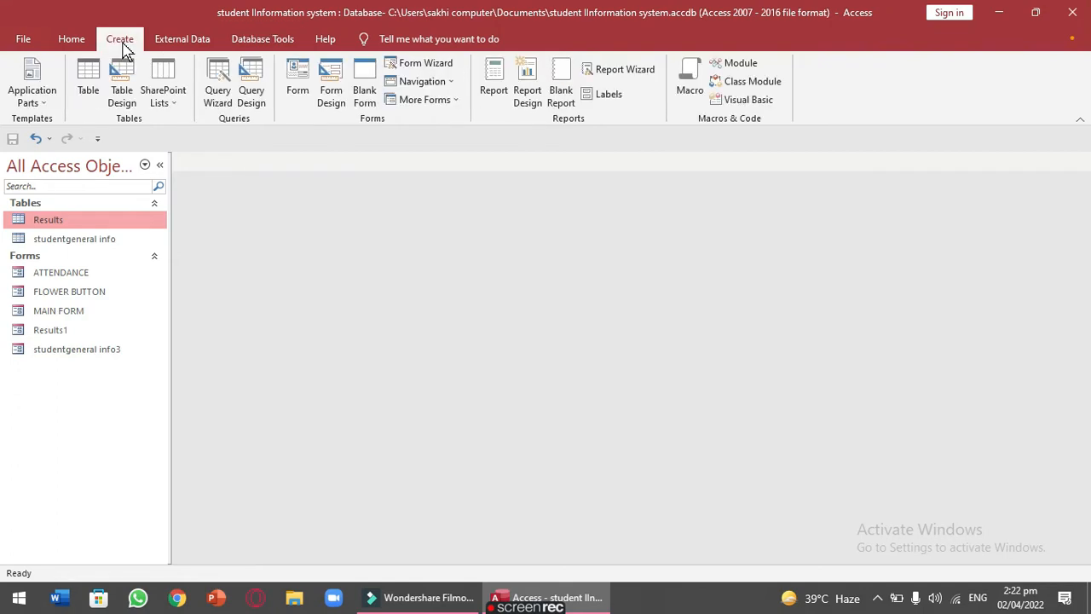
pyautogui.click(216, 85)
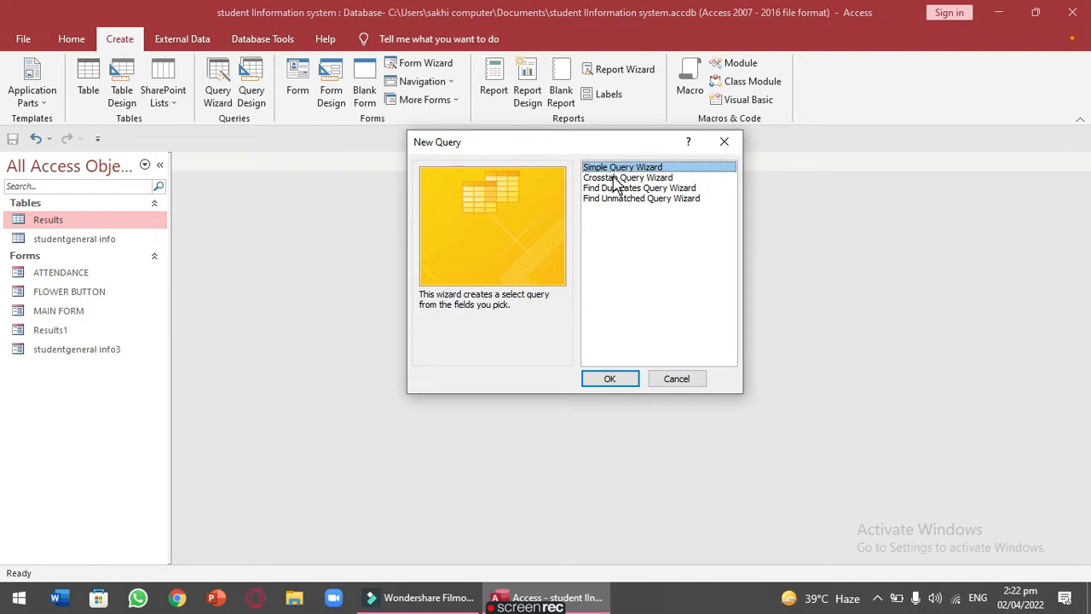
pyautogui.click(610, 380)
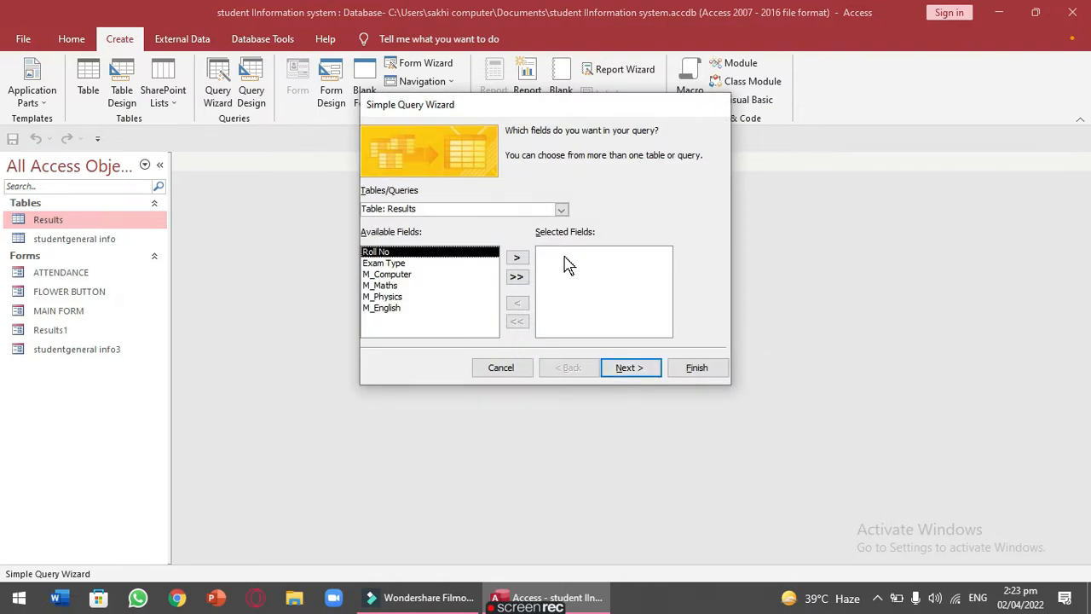
pyautogui.click(562, 211)
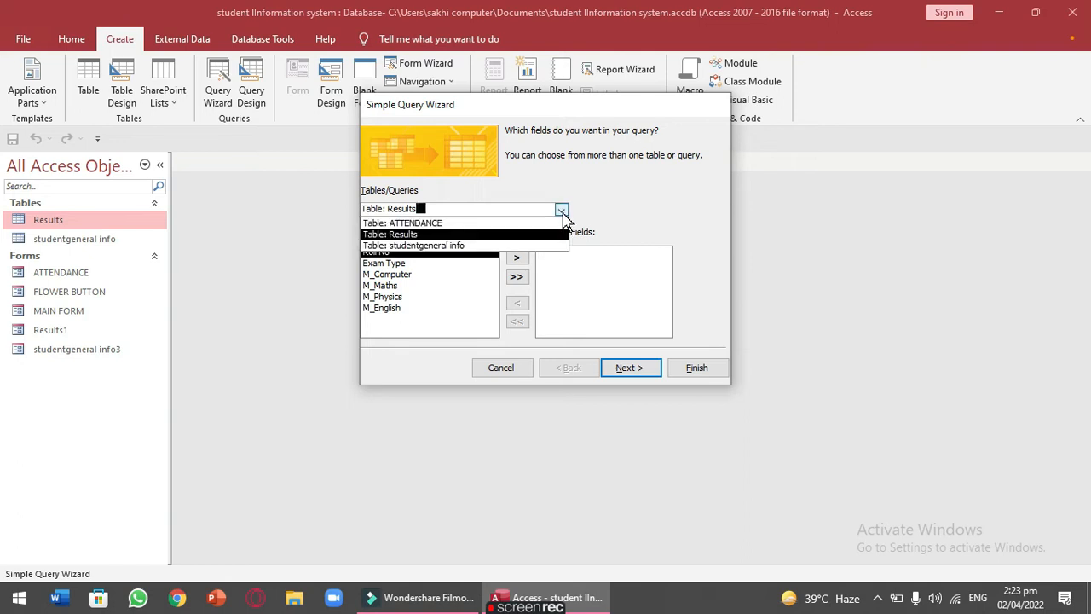
pyautogui.click(459, 248)
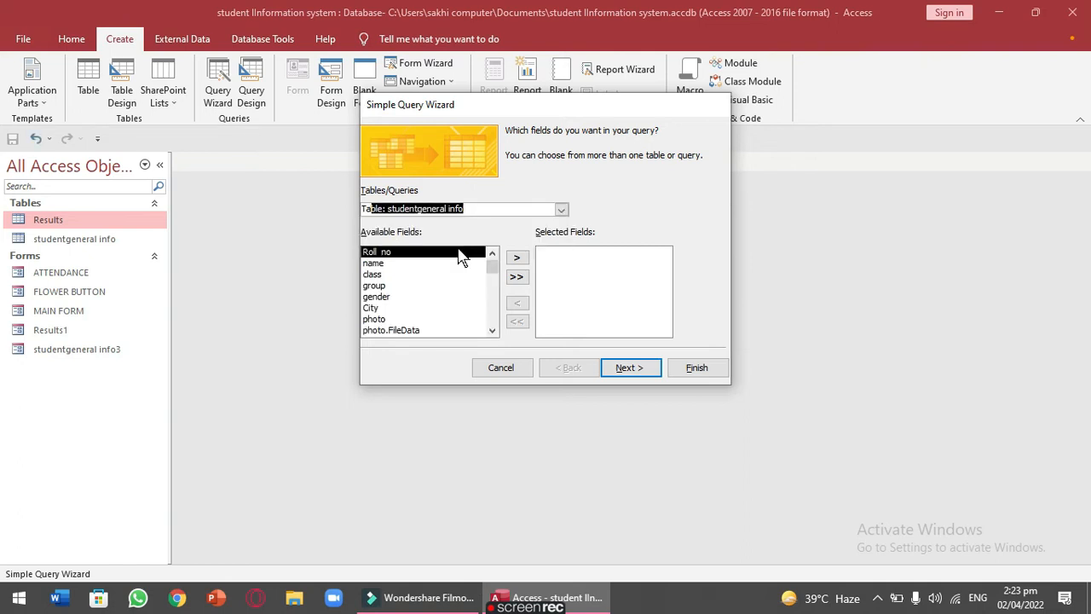
pyautogui.click(520, 260)
pyautogui.click(522, 259)
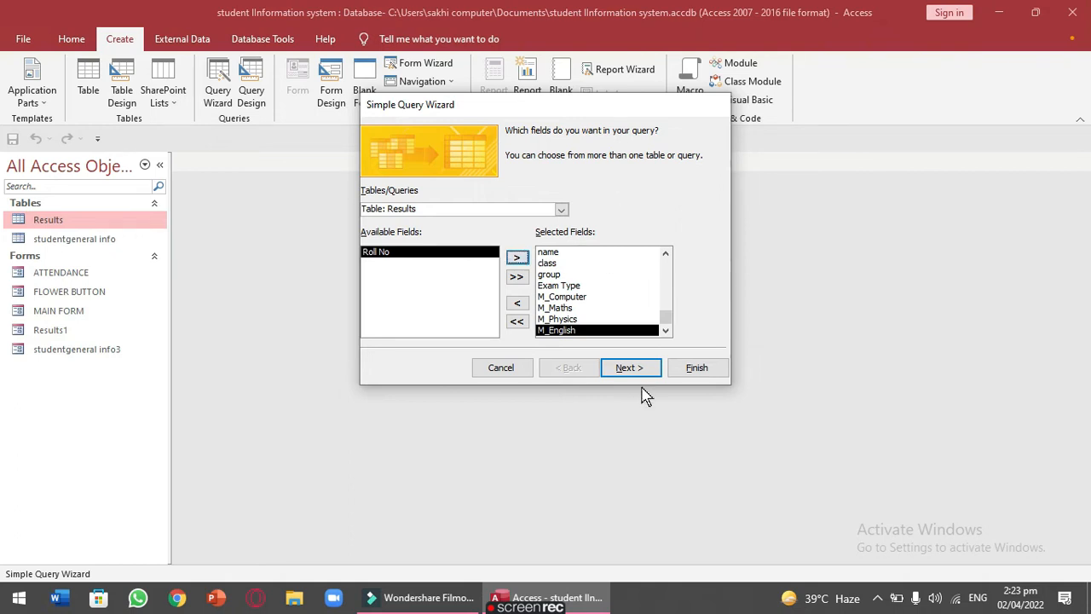
# Finish the wizard as a detail query titled studentgeneral info Query and open it to view information
pyautogui.click(641, 374)
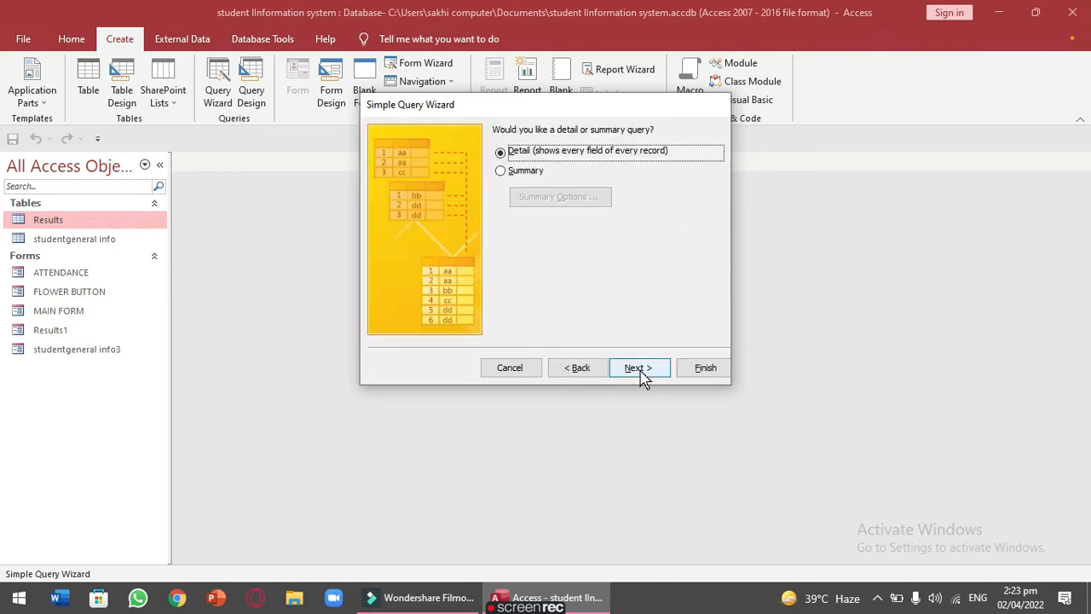
pyautogui.click(641, 373)
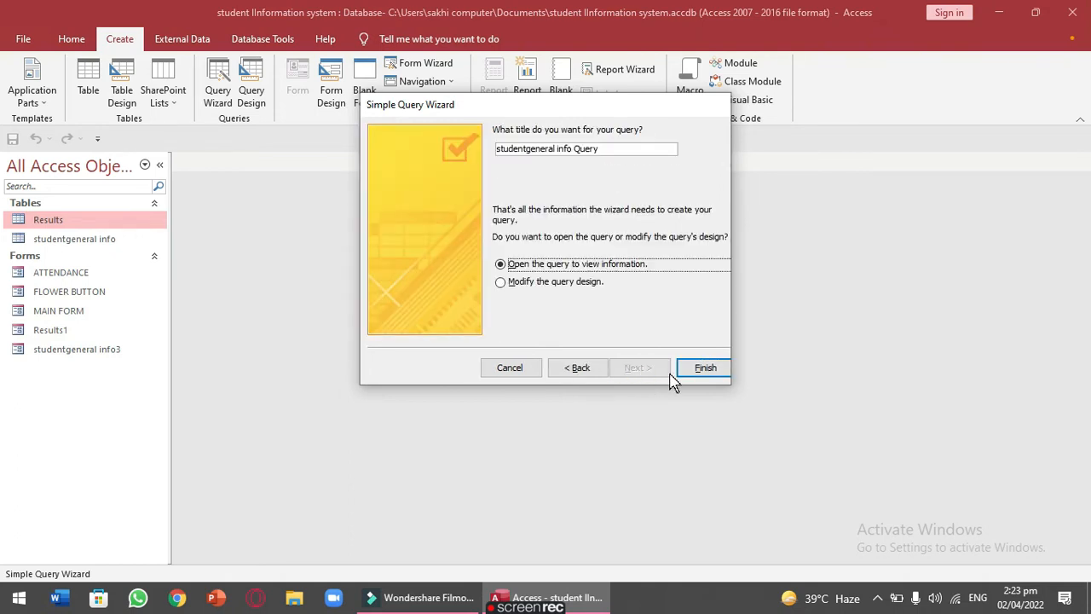
pyautogui.click(706, 368)
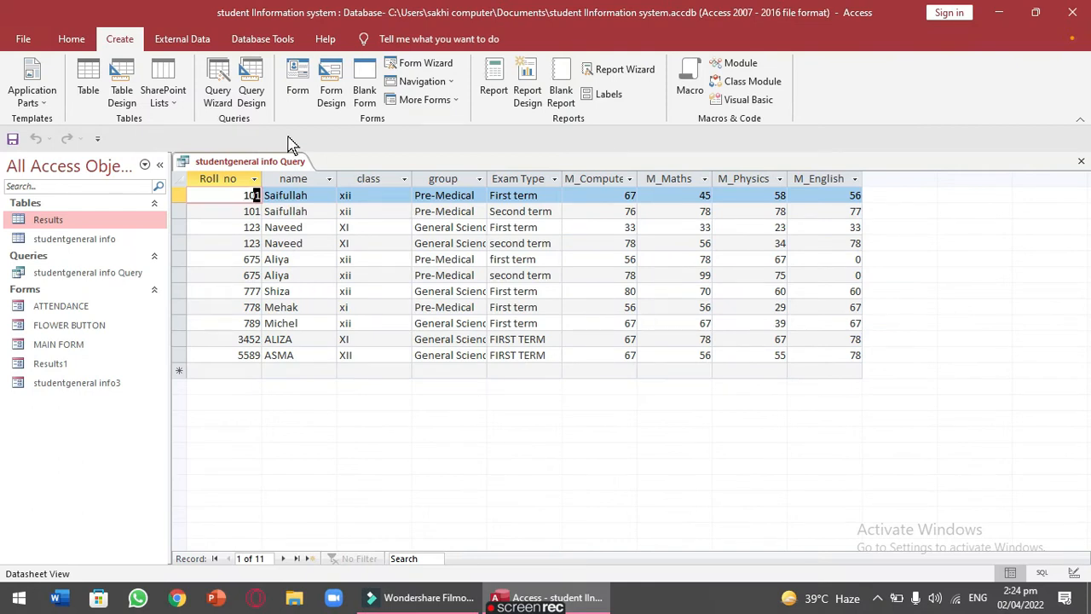
# Switch the query to Design View and move the Results table farther away from the studentgeneral info table
pyautogui.click(72, 43)
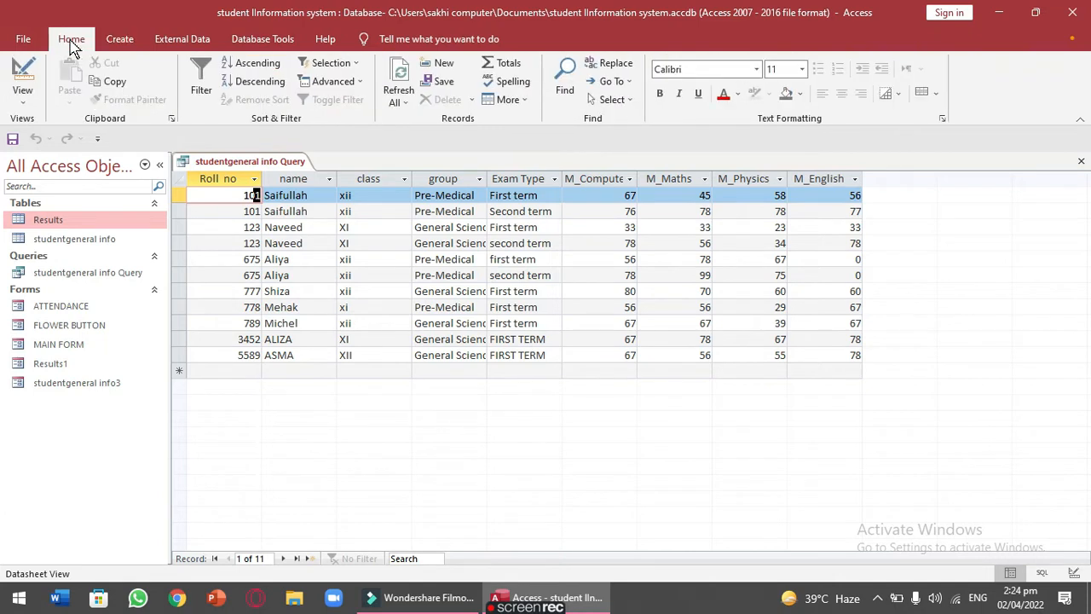
pyautogui.click(24, 101)
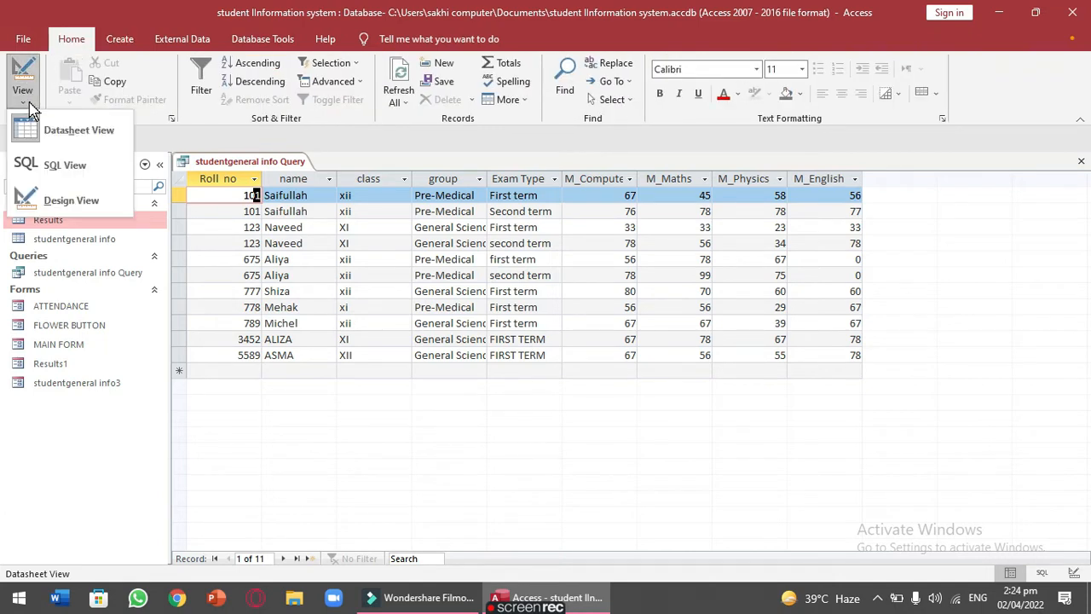
pyautogui.click(83, 203)
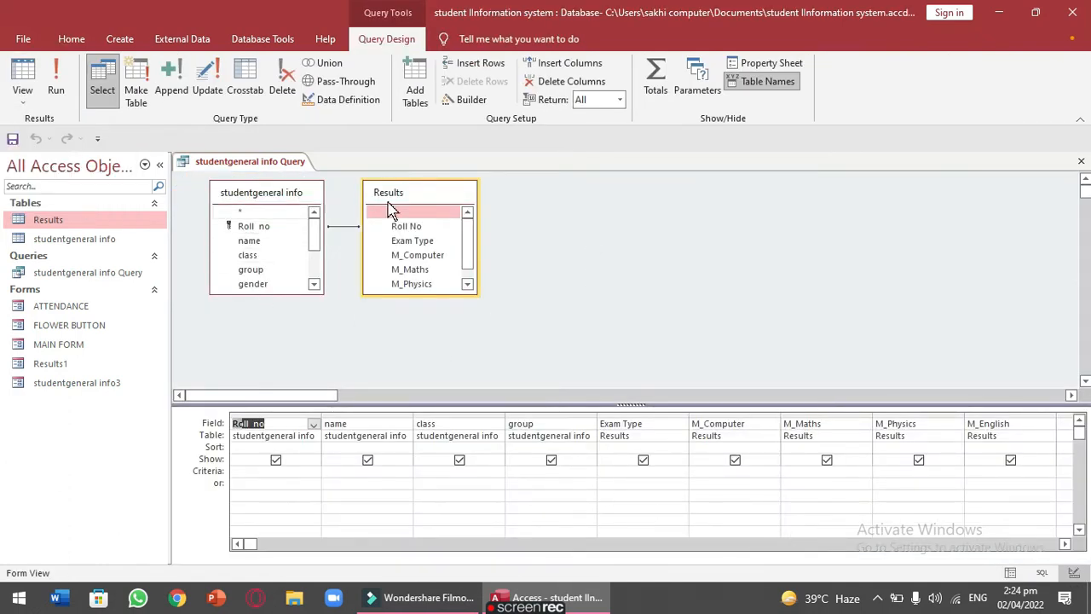
pyautogui.moveTo(426, 196); pyautogui.dragTo(512, 237)
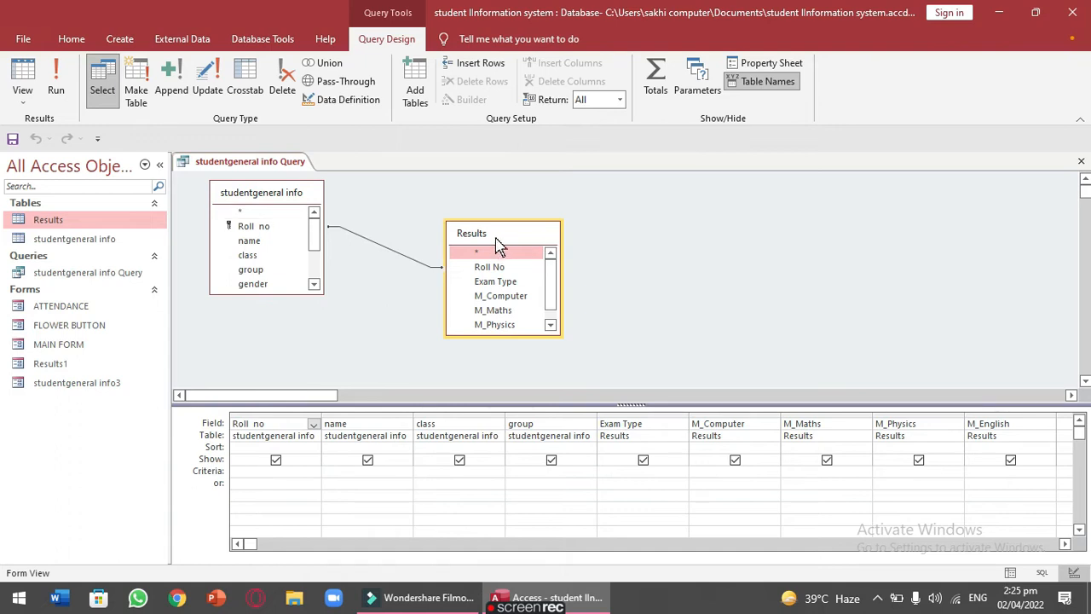
# Set the criterion of the class field to xi and run the query
pyautogui.scroll(-3, 282, 426)
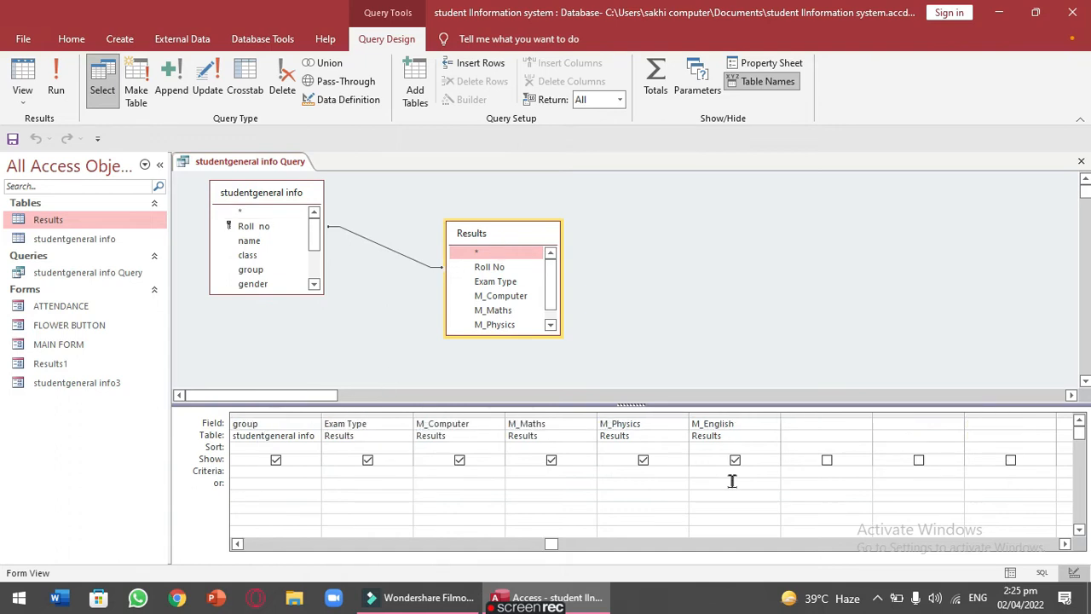
pyautogui.click(238, 545)
pyautogui.click(238, 545)
pyautogui.click(238, 544)
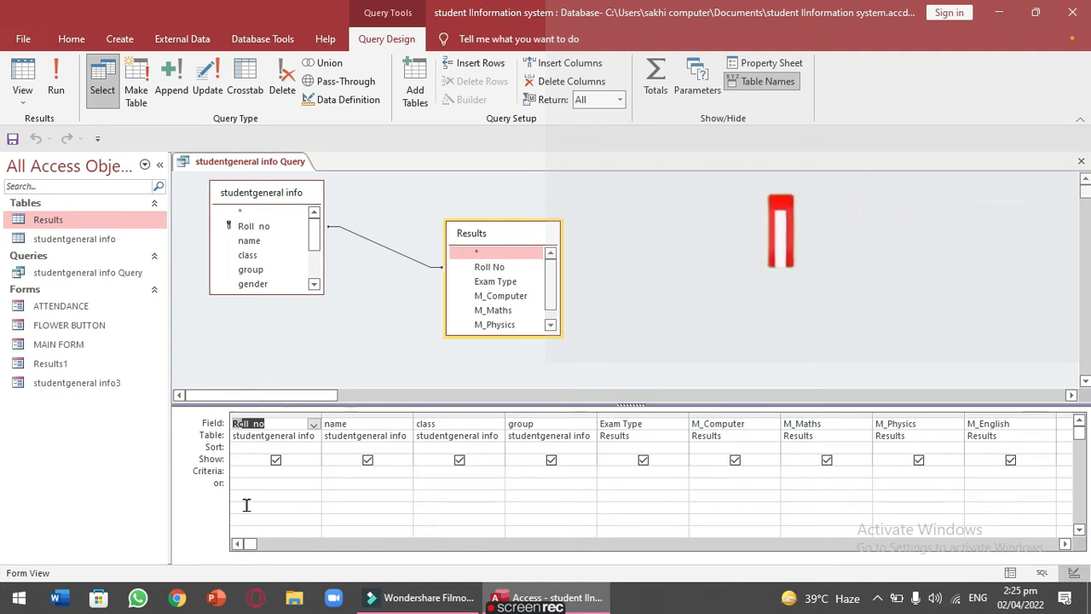
pyautogui.click(247, 470)
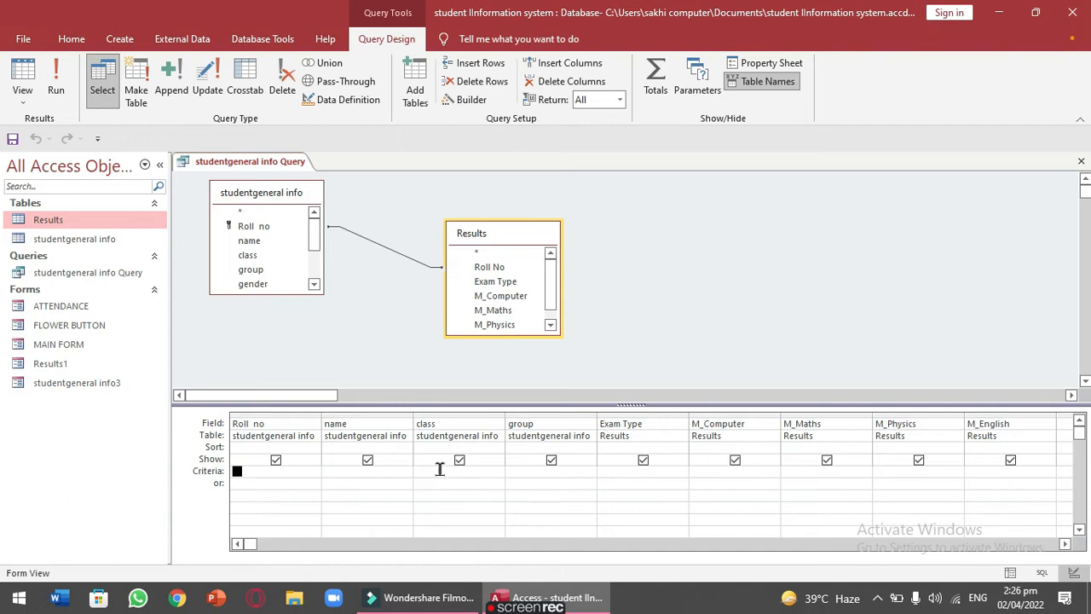
pyautogui.click(440, 469)
pyautogui.write('x')
pyautogui.click(56, 89)
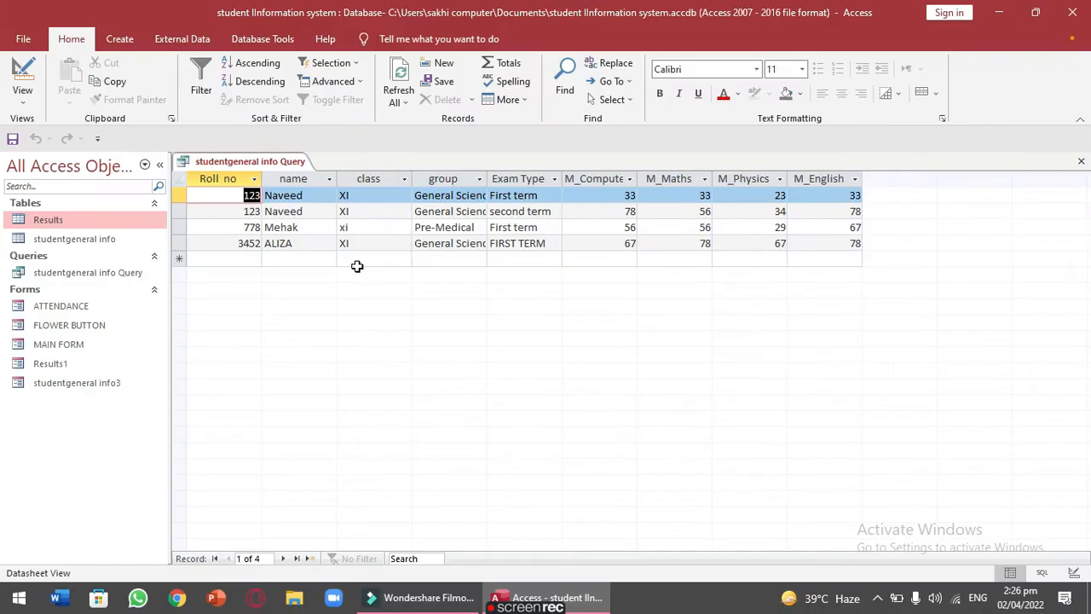
# Return to the query design, change the class criterion to xii and run the query
pyautogui.click(23, 104)
pyautogui.click(60, 200)
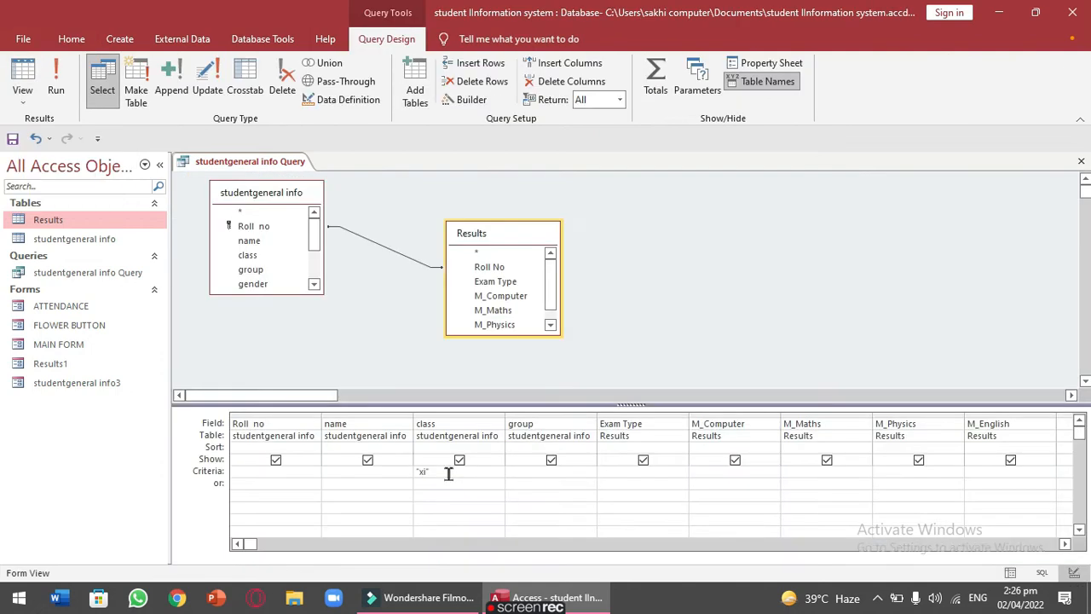
pyautogui.click(22, 101)
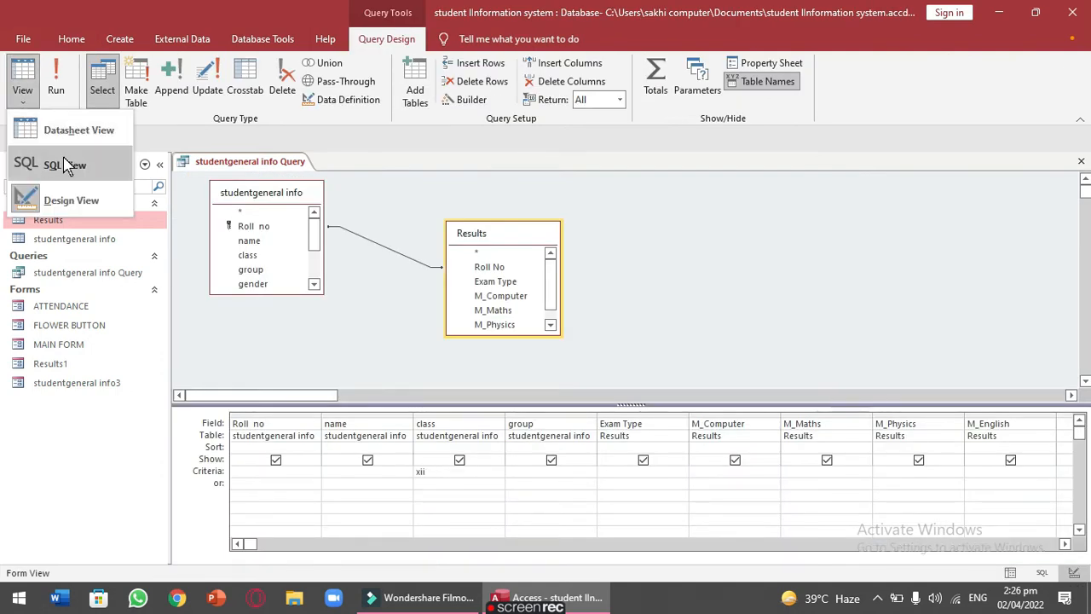
pyautogui.click(349, 347)
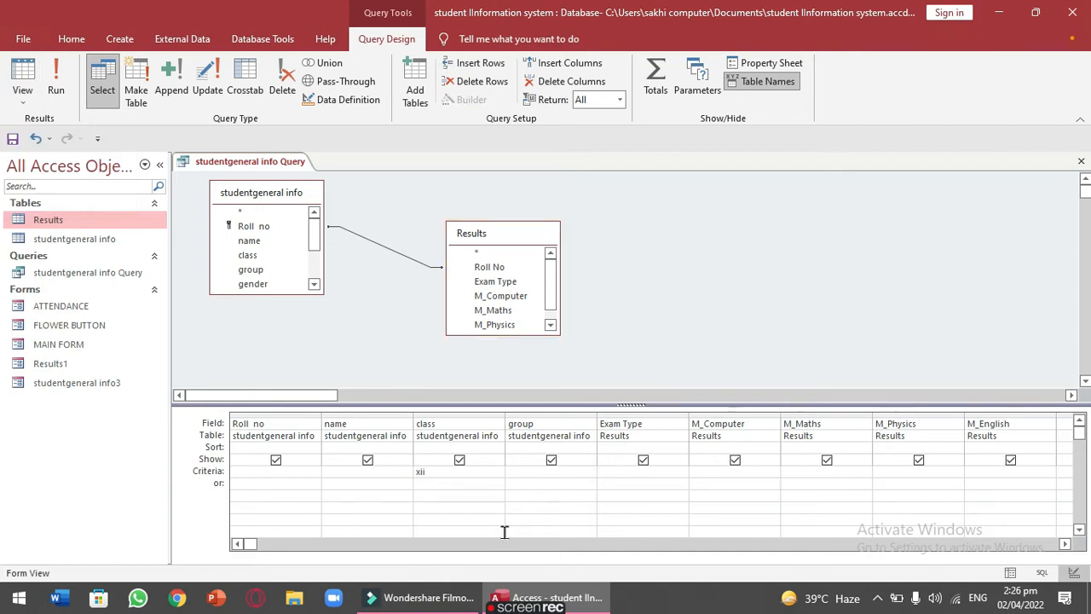
pyautogui.click(56, 85)
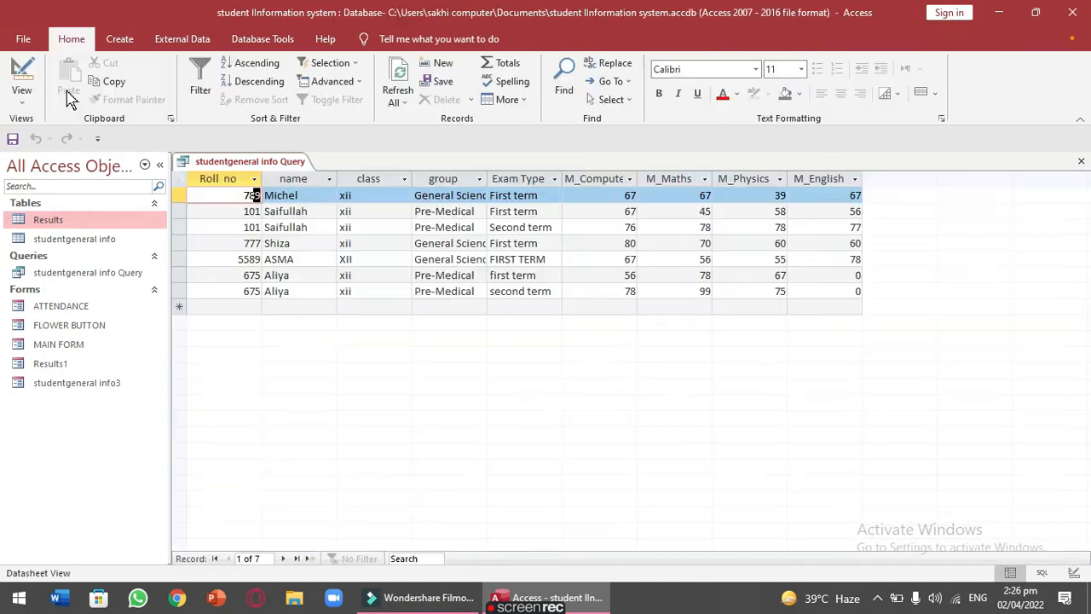
# Set the Roll no criterion to [ENTER ROLL NO] and run the query with the parameter value 123
pyautogui.click(390, 258)
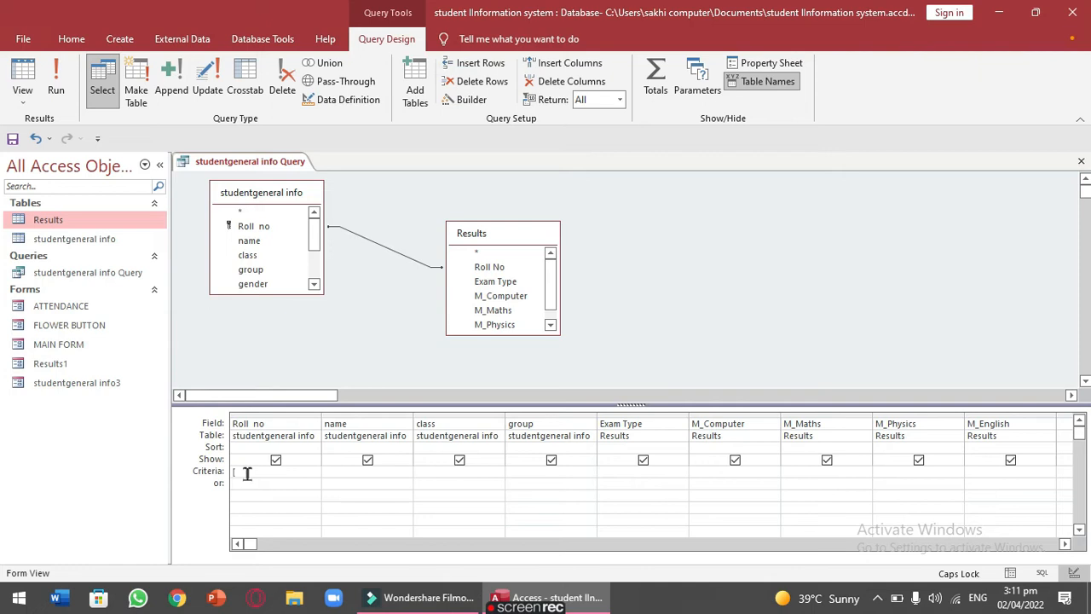
pyautogui.write('NTER ROLL NO')
pyautogui.click(55, 93)
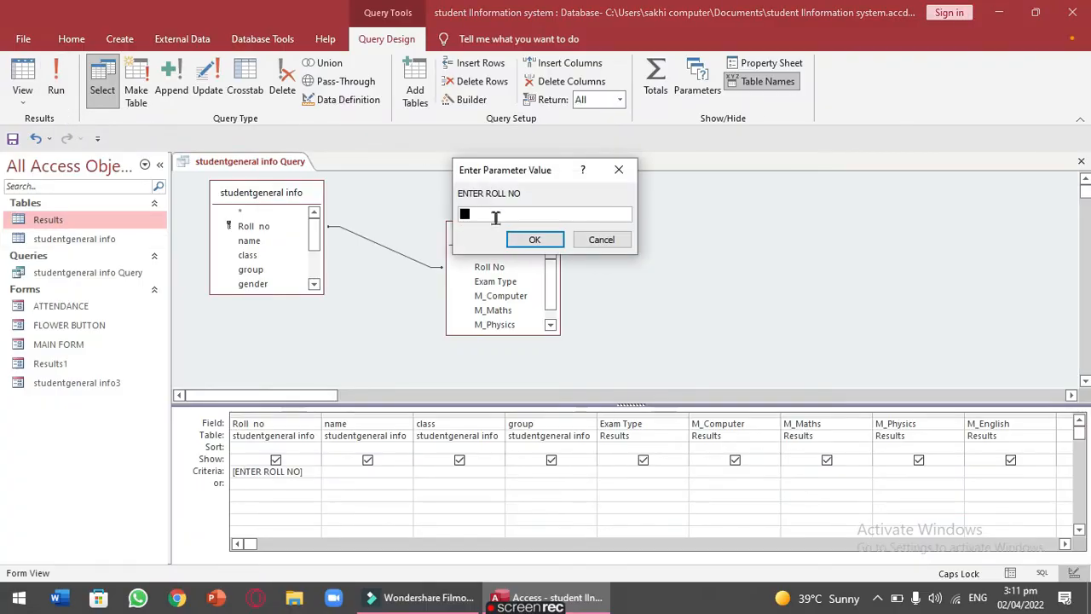
pyautogui.write('123')
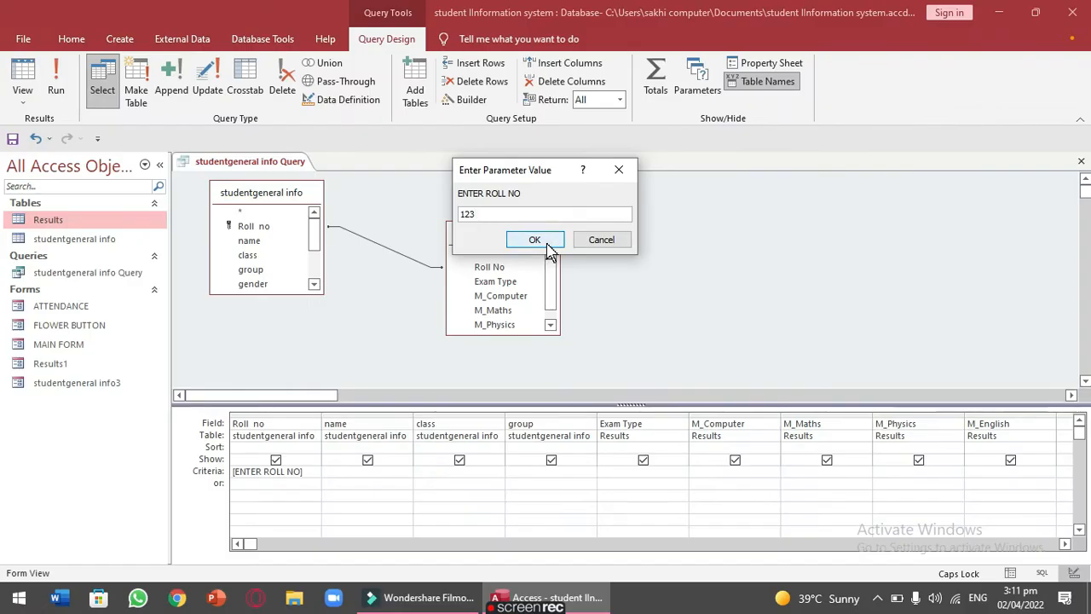
pyautogui.click(525, 236)
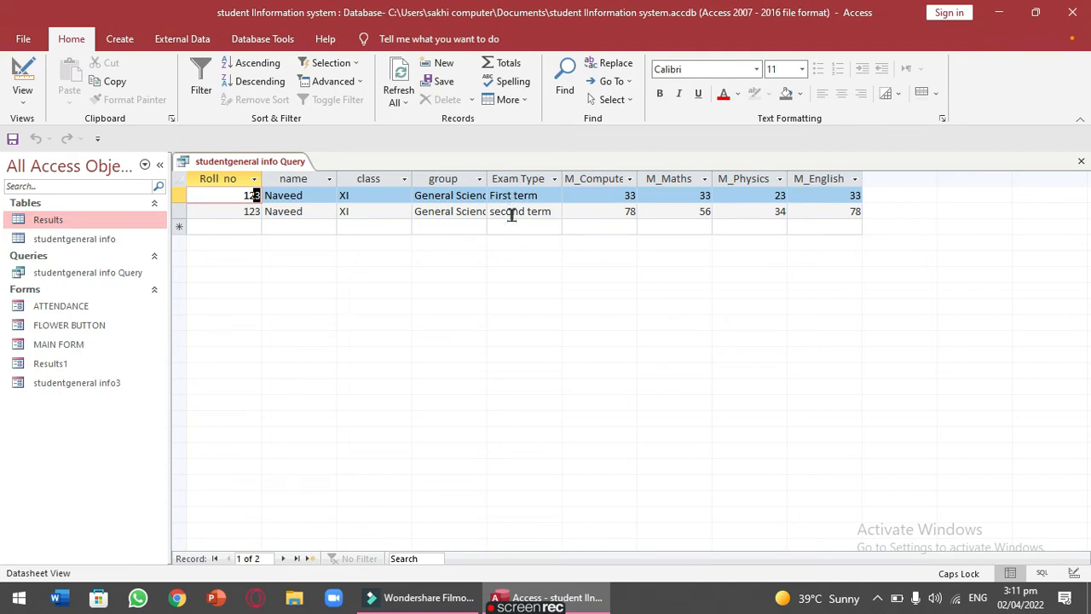
# Return to the query design and clear the criterion of the Roll no field
pyautogui.click(22, 109)
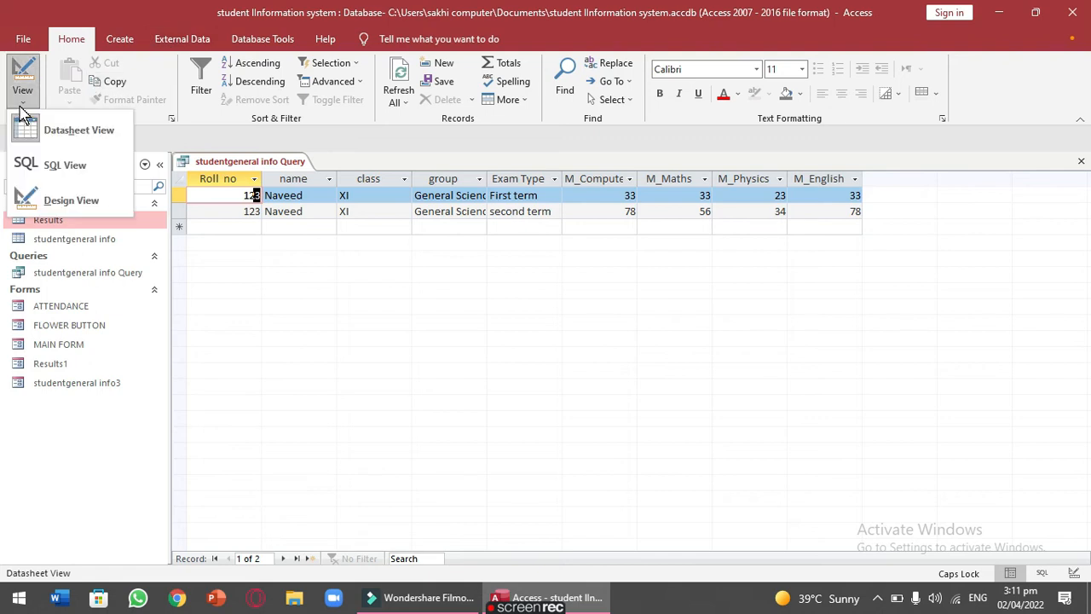
pyautogui.click(78, 199)
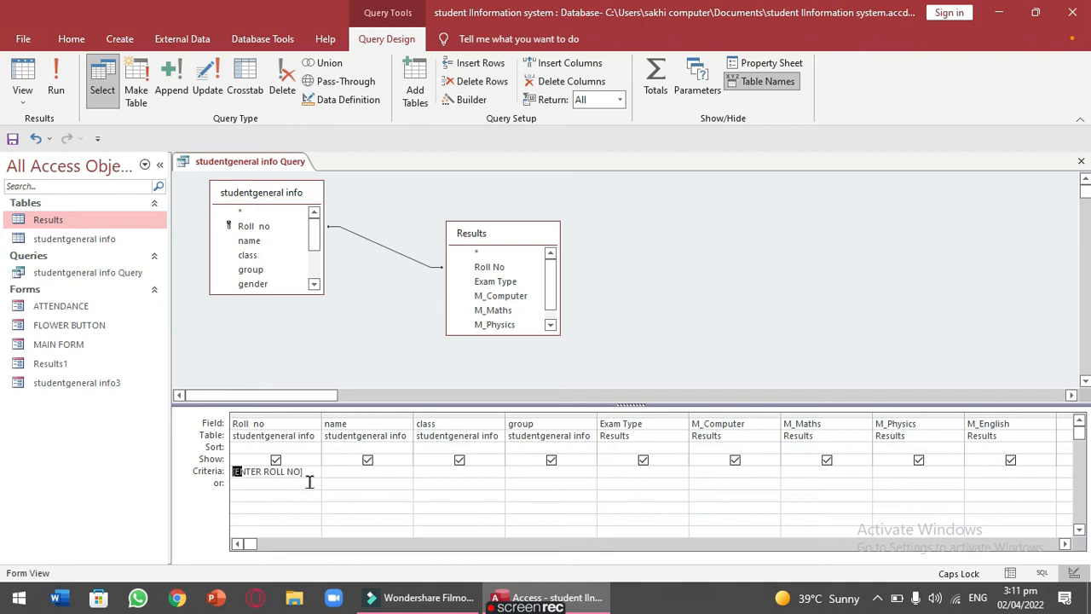
pyautogui.press('BackSpace')
pyautogui.press('BackSpace')
pyautogui.press('BackSpace')
pyautogui.press('BackSpace')
pyautogui.press('BackSpace')
pyautogui.press('BackSpace')
pyautogui.press('BackSpace')
pyautogui.press('BackSpace')
pyautogui.press('BackSpace')
pyautogui.press('BackSpace')
pyautogui.press('BackSpace')
pyautogui.press('BackSpace')
pyautogui.press('BackSpace')
pyautogui.press('BackSpace')
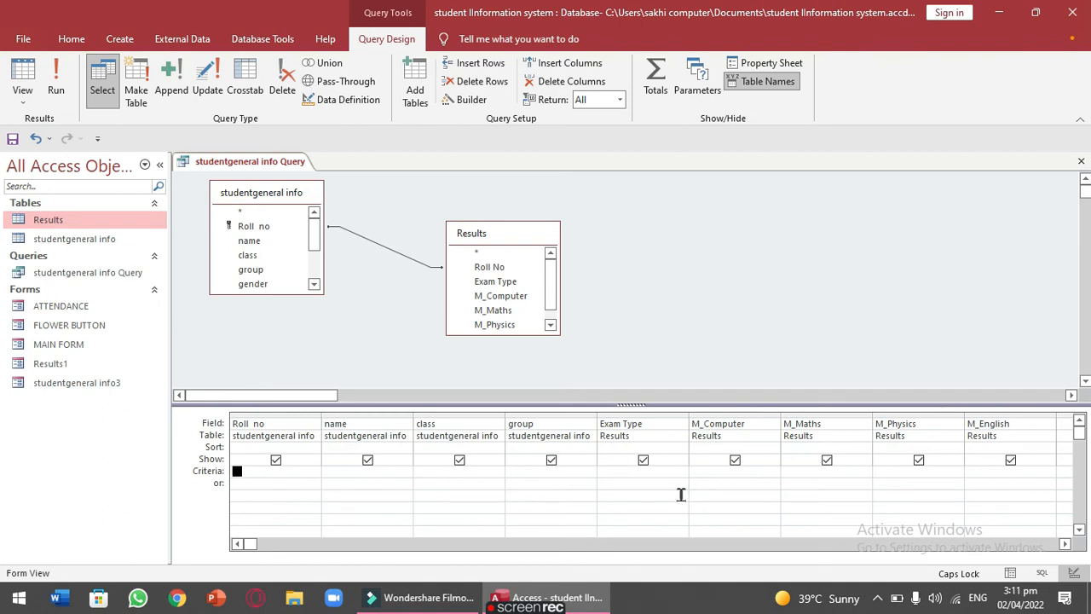
# Set the Exam Type criterion to [ENTER EXAM NAME] and run the query with the parameter value FIRST TERM
pyautogui.click(643, 471)
pyautogui.write('[ENTER EXAM N')
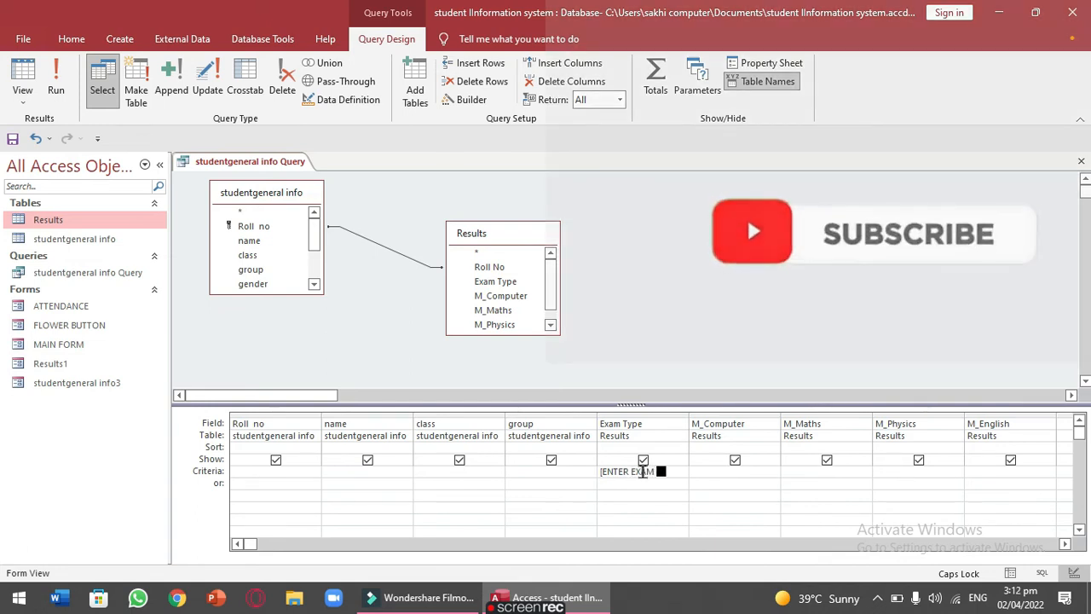
pyautogui.write('AME]')
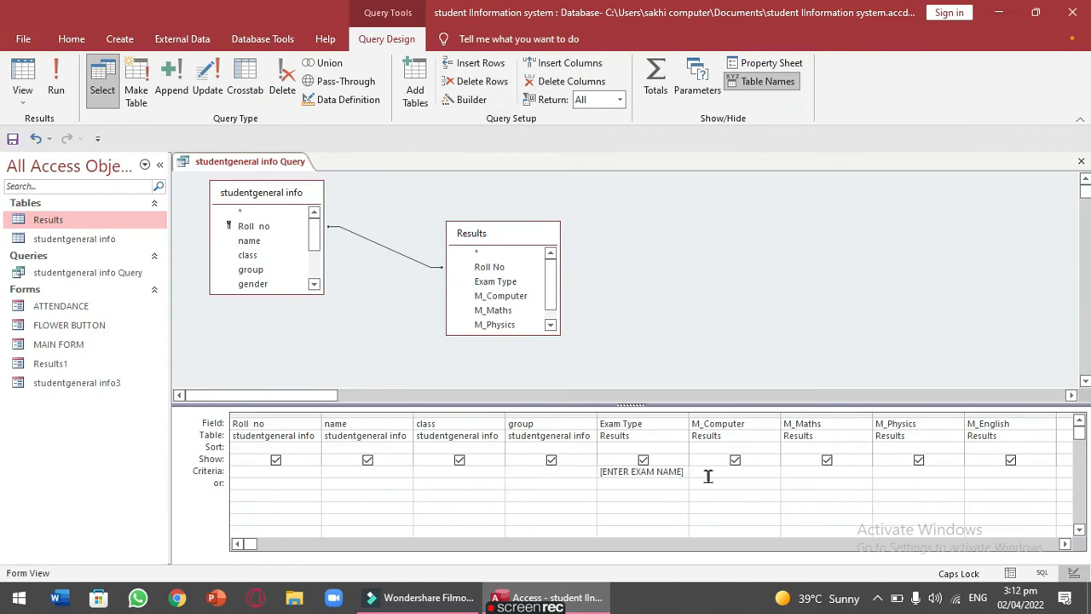
pyautogui.click(56, 93)
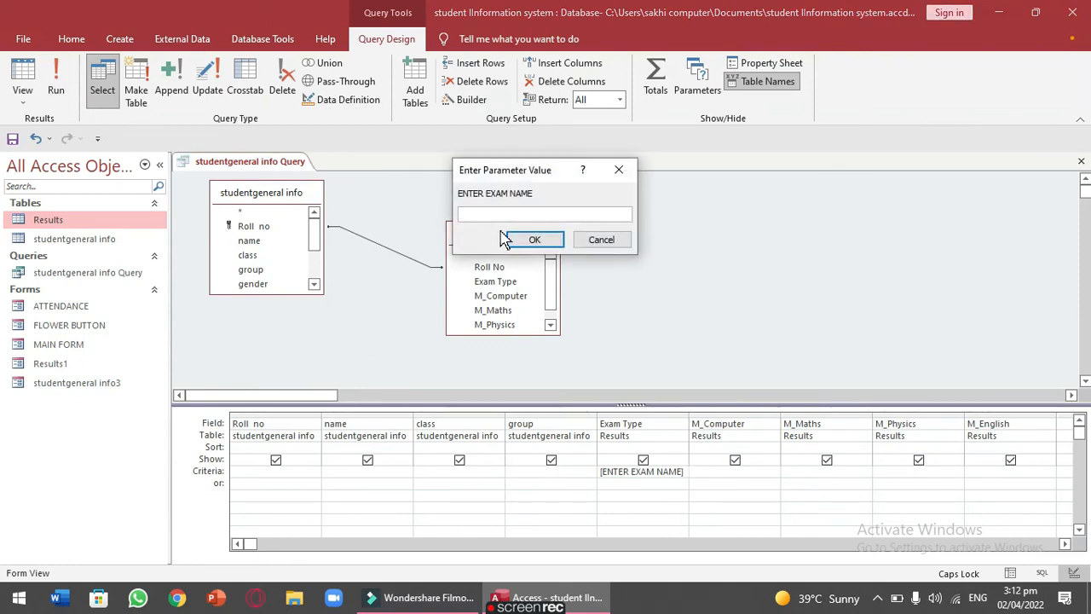
pyautogui.write('FIRST TERM')
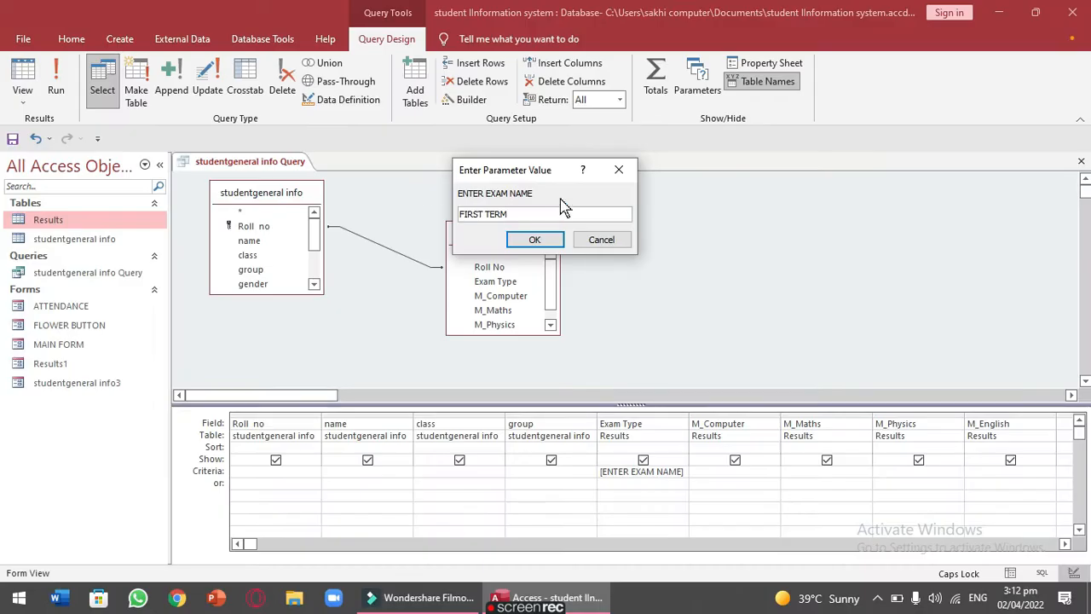
pyautogui.click(620, 281)
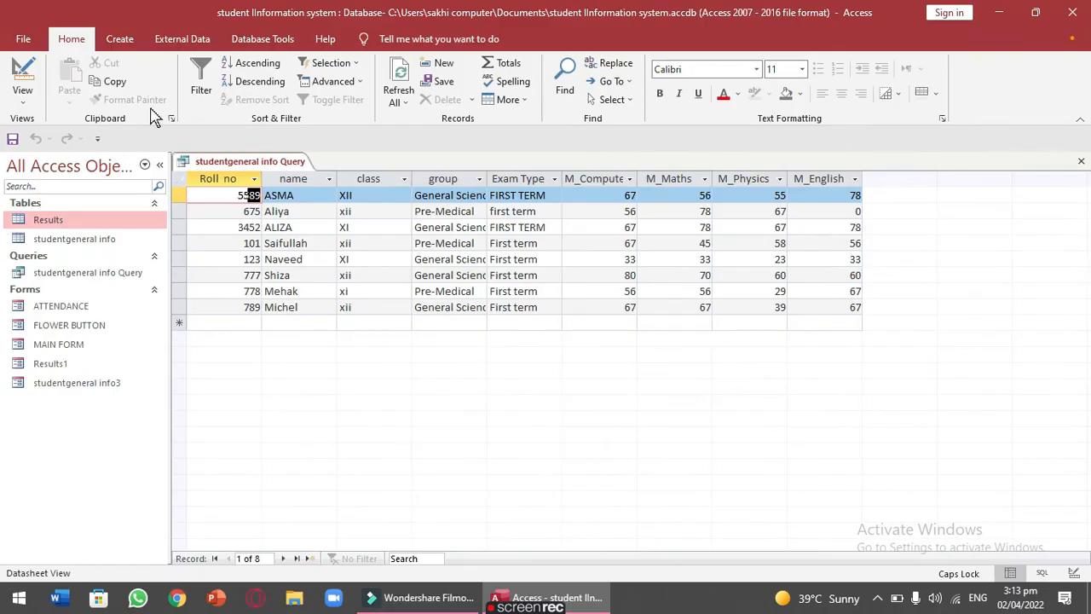
# Return to the query design and clear the criterion of the Exam Type field
pyautogui.click(34, 102)
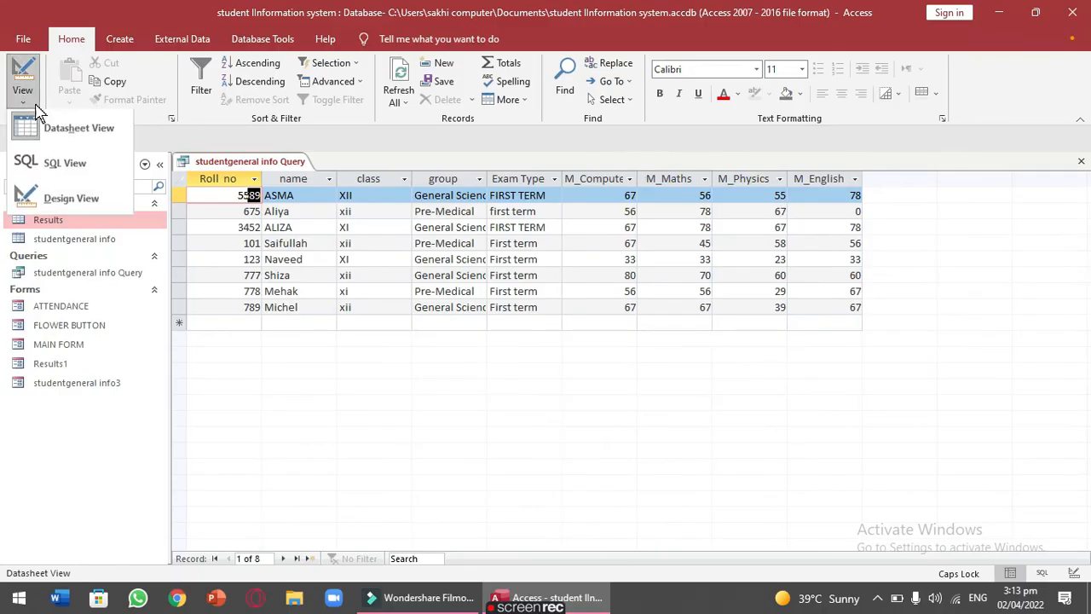
pyautogui.click(71, 204)
pyautogui.click(684, 471)
pyautogui.press('BackSpace')
pyautogui.press('BackSpace')
pyautogui.press('BackSpace')
pyautogui.press('BackSpace')
pyautogui.press('BackSpace')
pyautogui.press('BackSpace')
pyautogui.press('BackSpace')
pyautogui.press('BackSpace')
pyautogui.press('BackSpace')
pyautogui.press('BackSpace')
pyautogui.press('BackSpace')
pyautogui.press('BackSpace')
pyautogui.press('BackSpace')
pyautogui.press('BackSpace')
pyautogui.press('BackSpace')
pyautogui.press('BackSpace')
pyautogui.press('BackSpace')
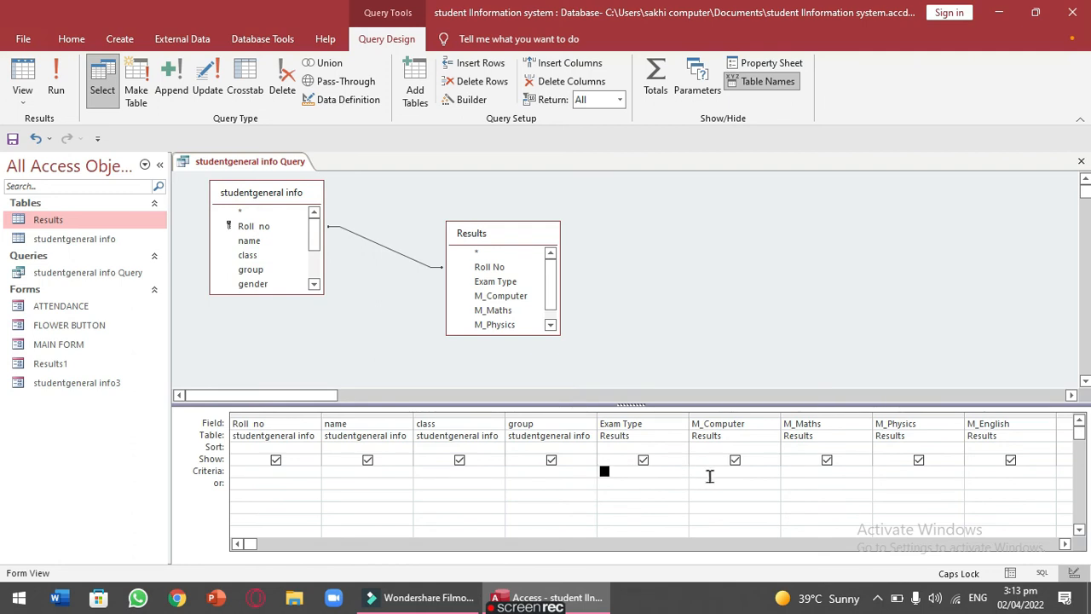
# Set the criterion of the M_Computer field to >70 and run the query
pyautogui.click(711, 470)
pyautogui.write('>70')
pyautogui.click(68, 84)
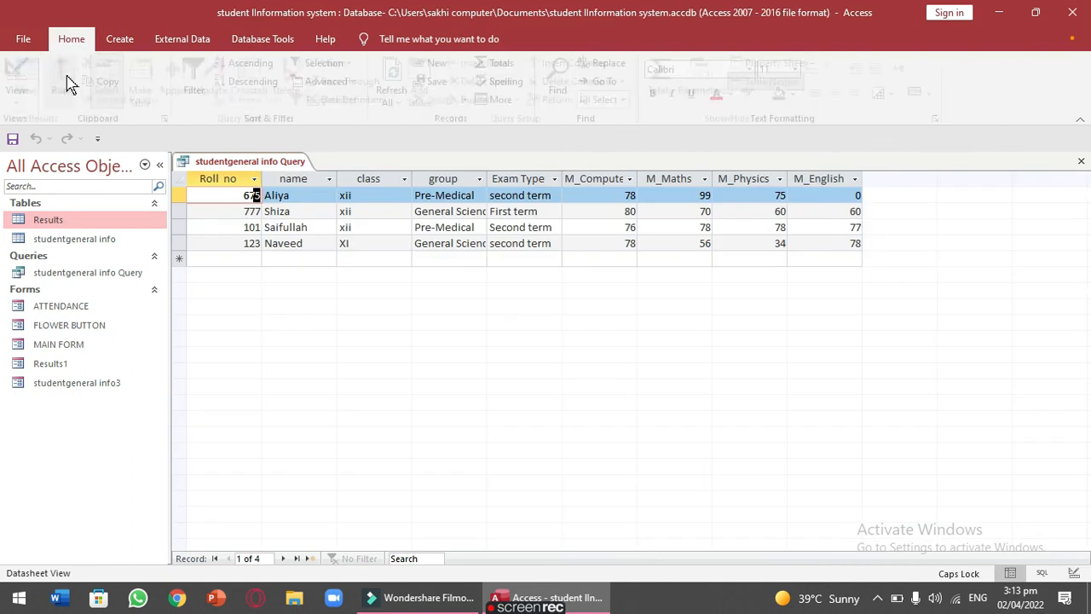